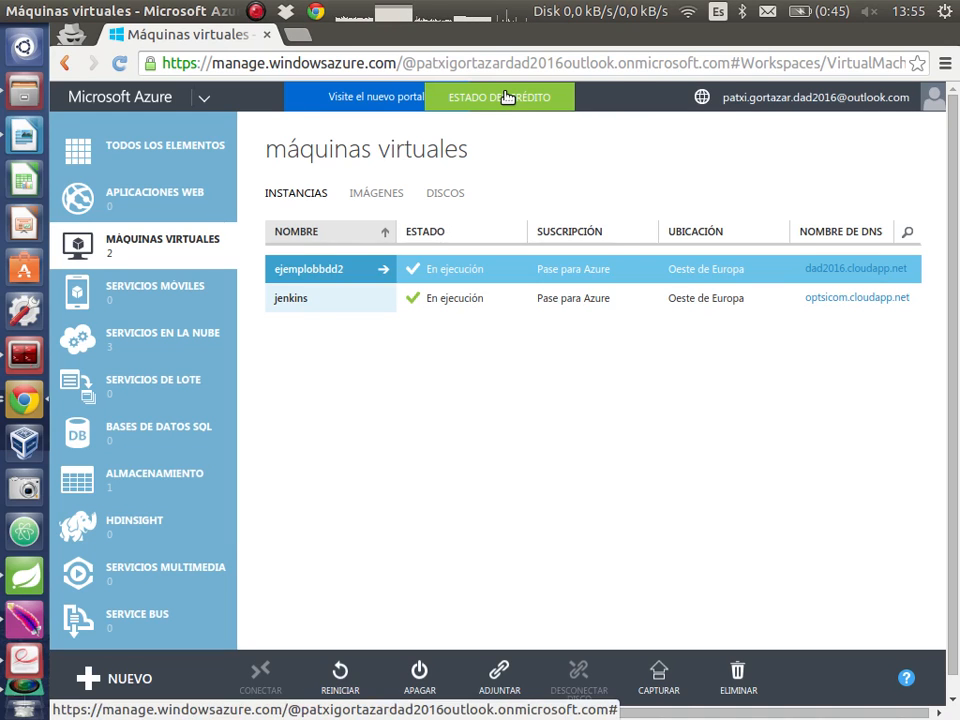
Check the subscription's remaining credit status and list all elements in the account
click(507, 97)
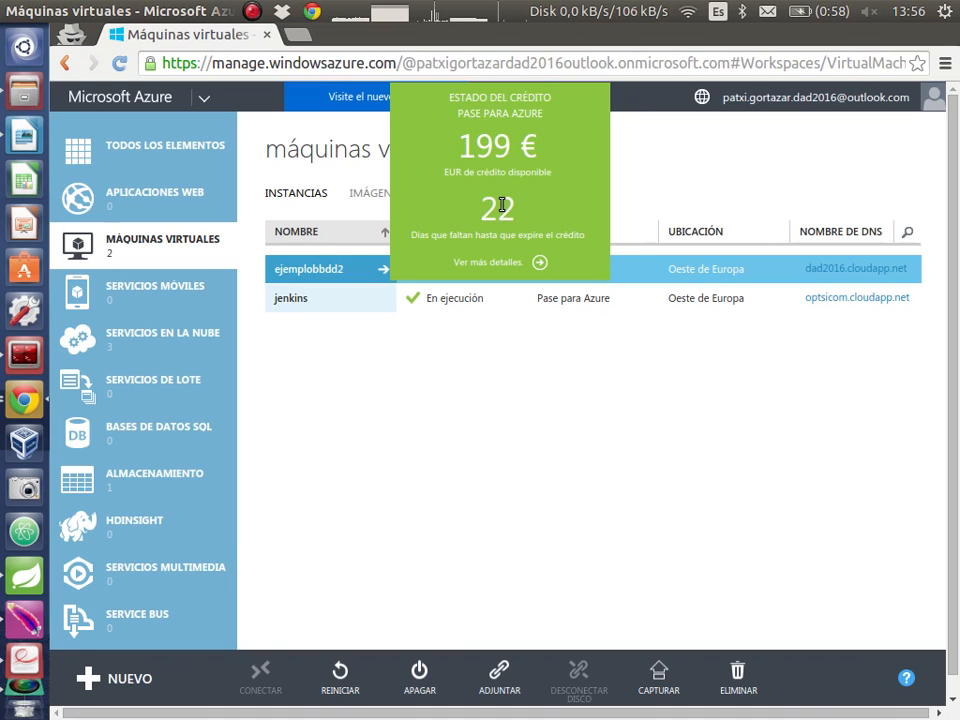
click(416, 391)
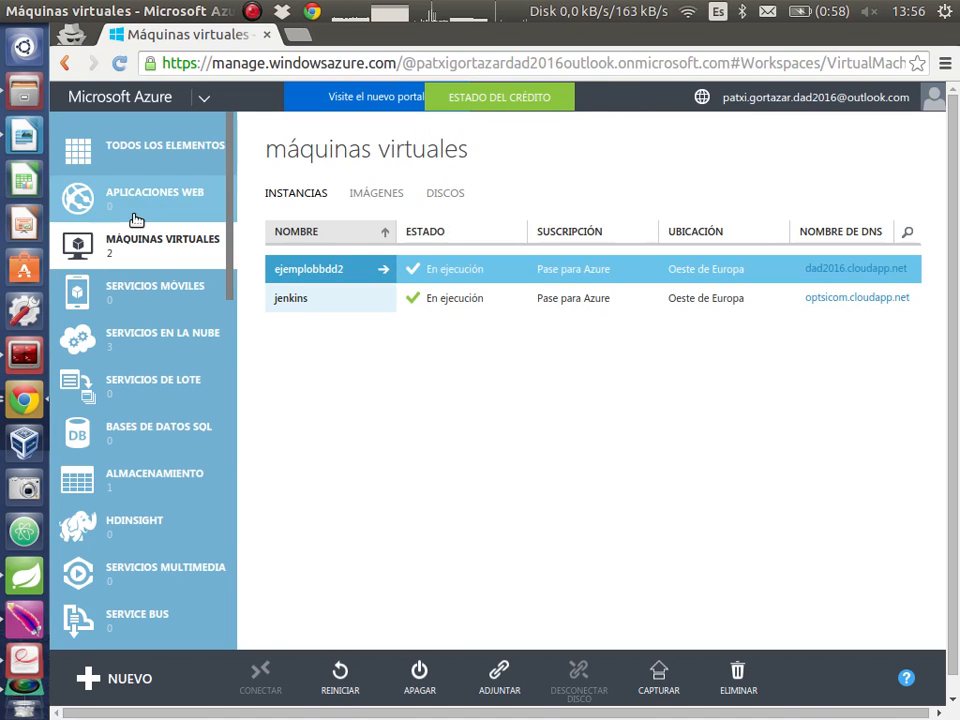
click(90, 142)
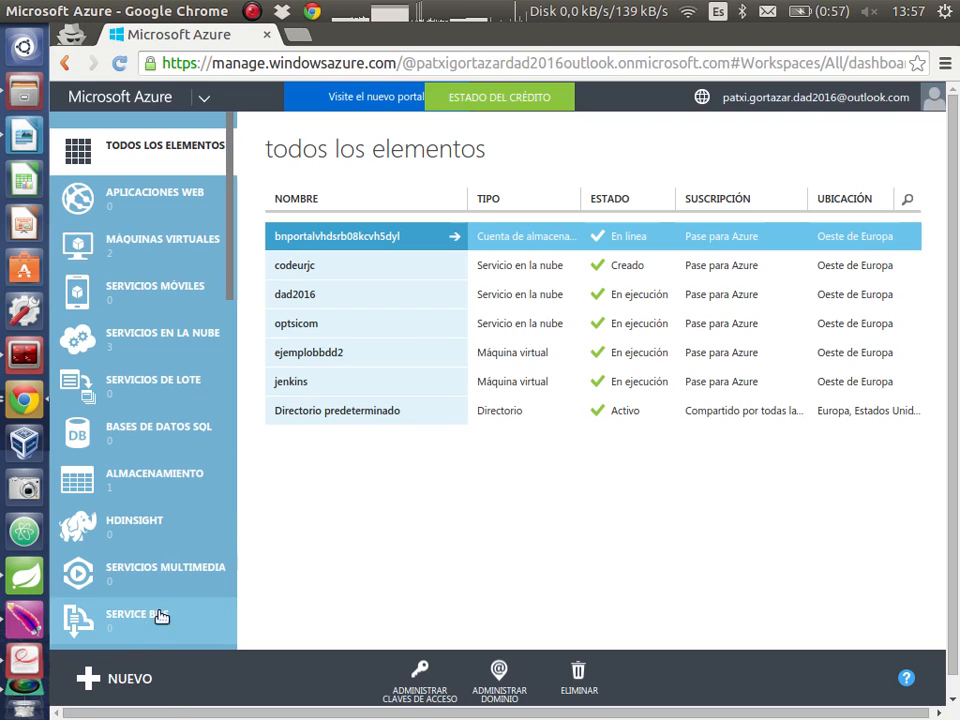
Start a new virtual machine from the gallery using the Ubuntu Server 14.04 LTS image
click(90, 680)
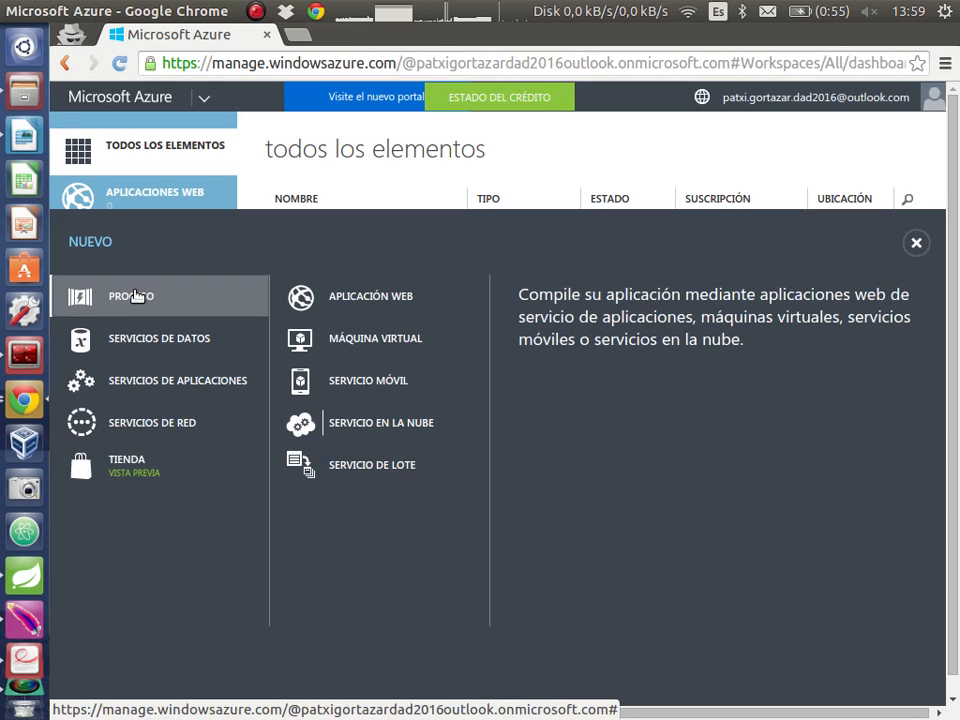
click(350, 340)
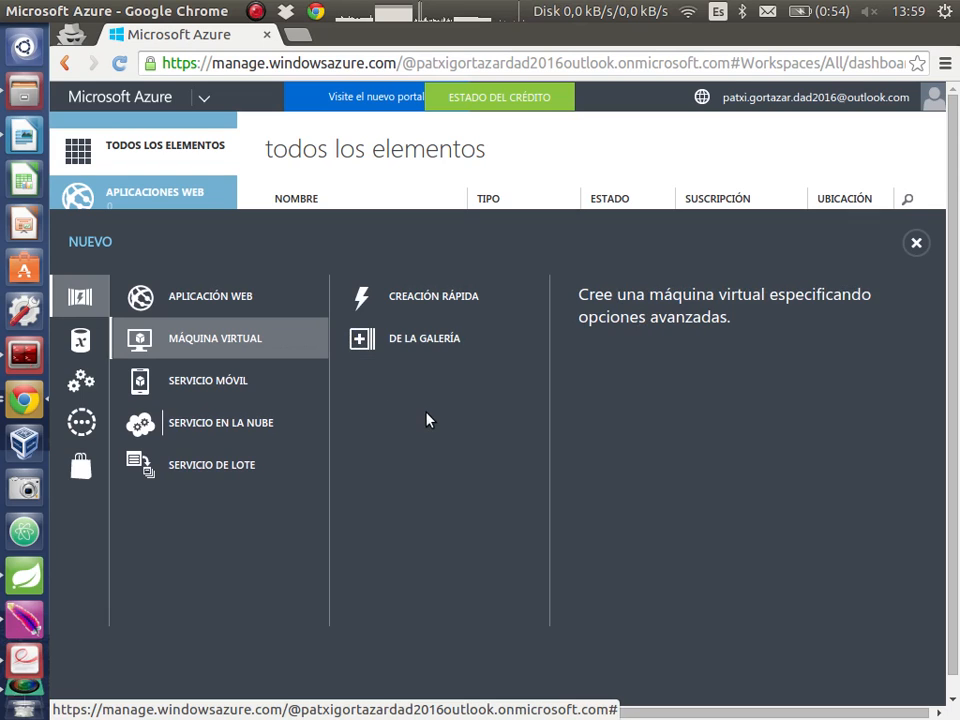
click(441, 341)
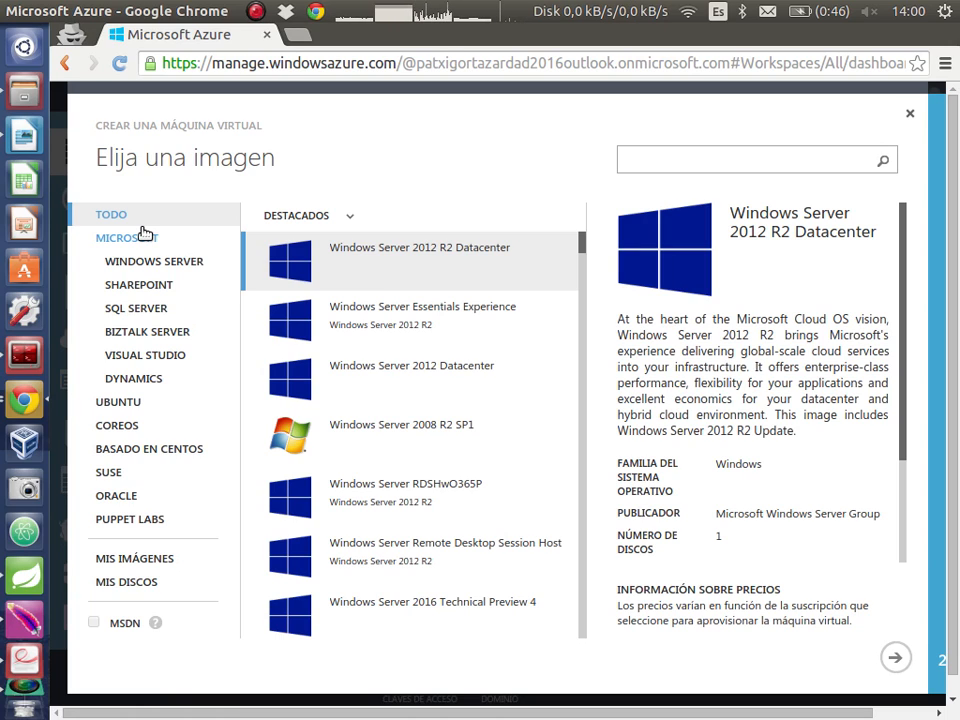
click(118, 404)
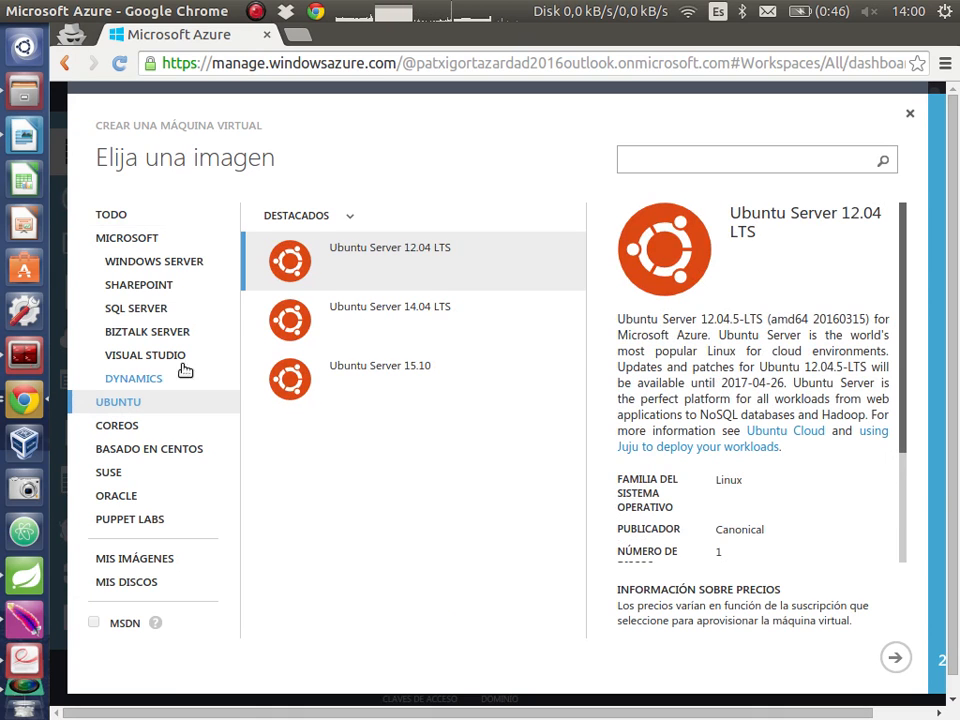
click(421, 315)
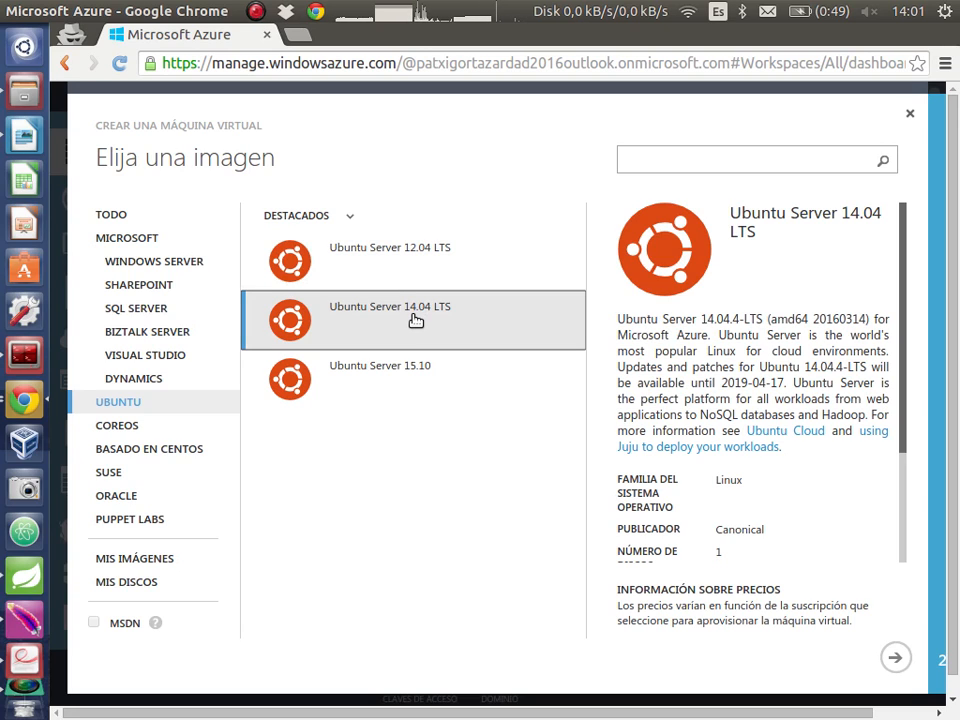
click(899, 659)
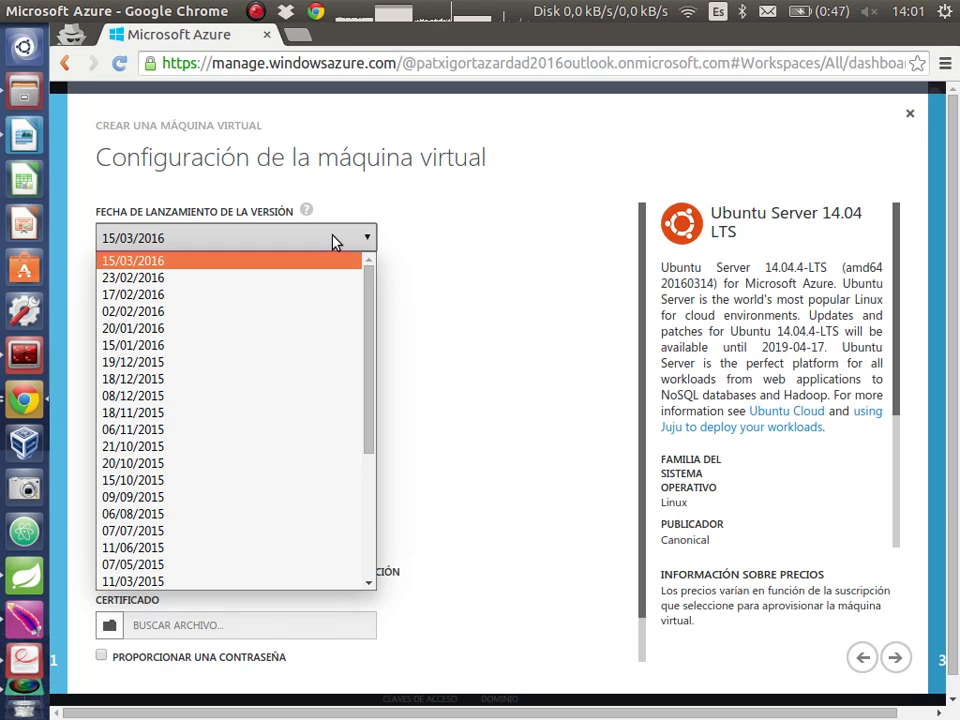
Keep the version release date 15/03/2016 and name the virtual machine java
click(336, 240)
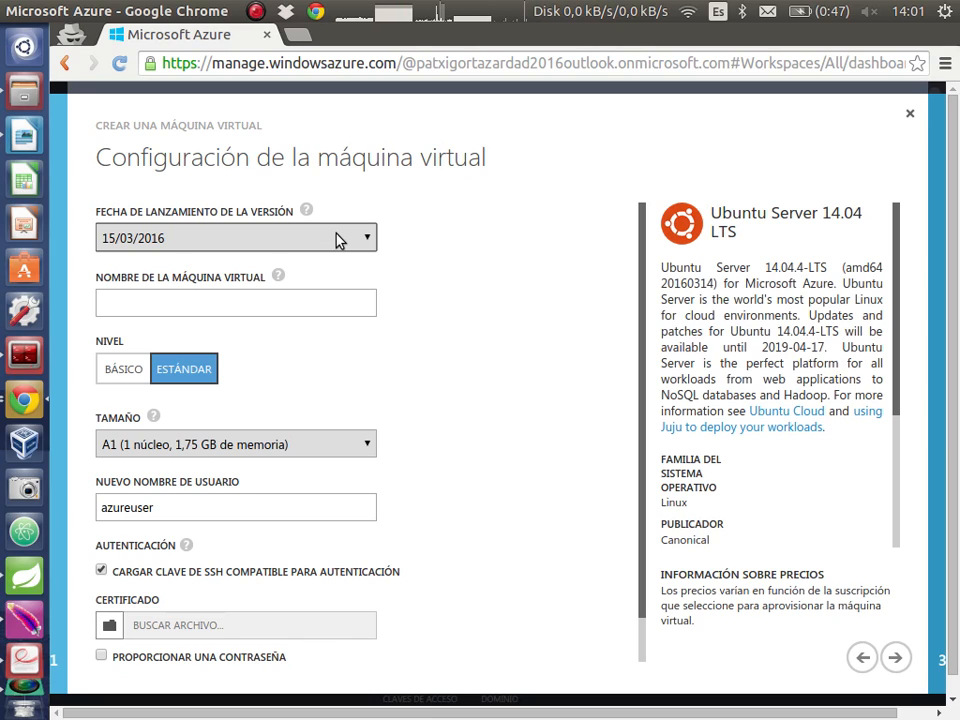
click(299, 301)
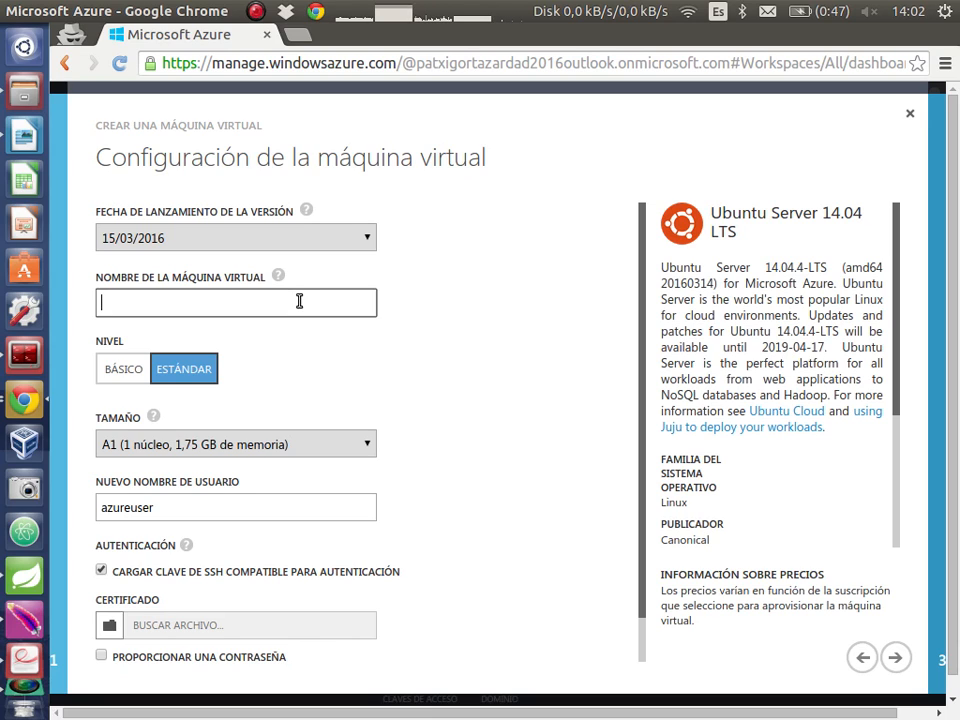
text(java)
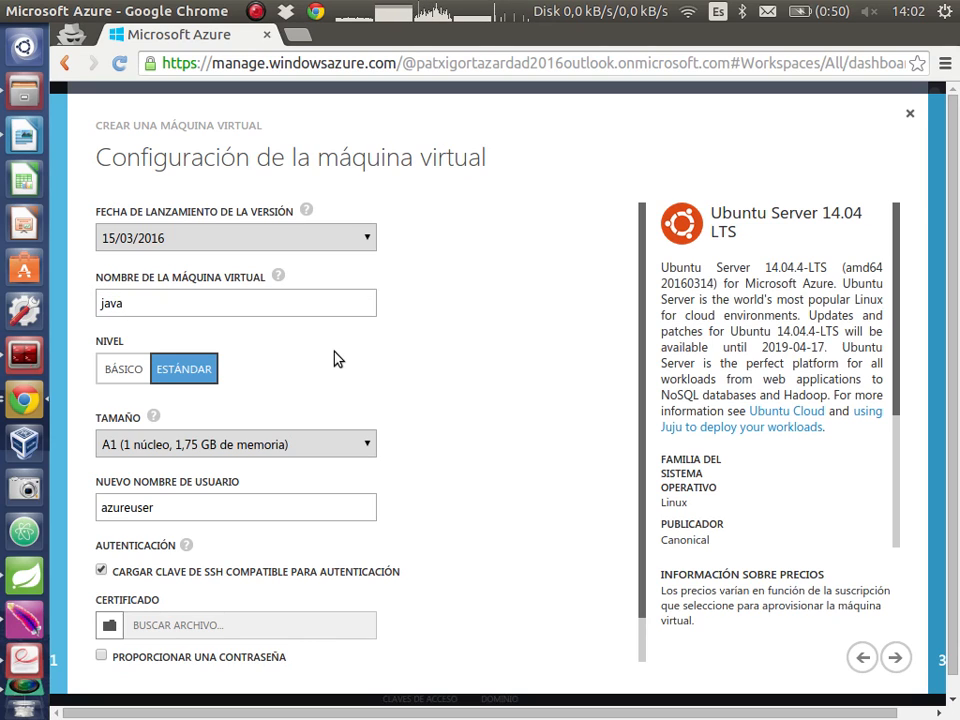
Review the available machine sizes and choose A1 (1 núcleo, 1,75 GB de memoria)
scroll(405, 397, down, 1)
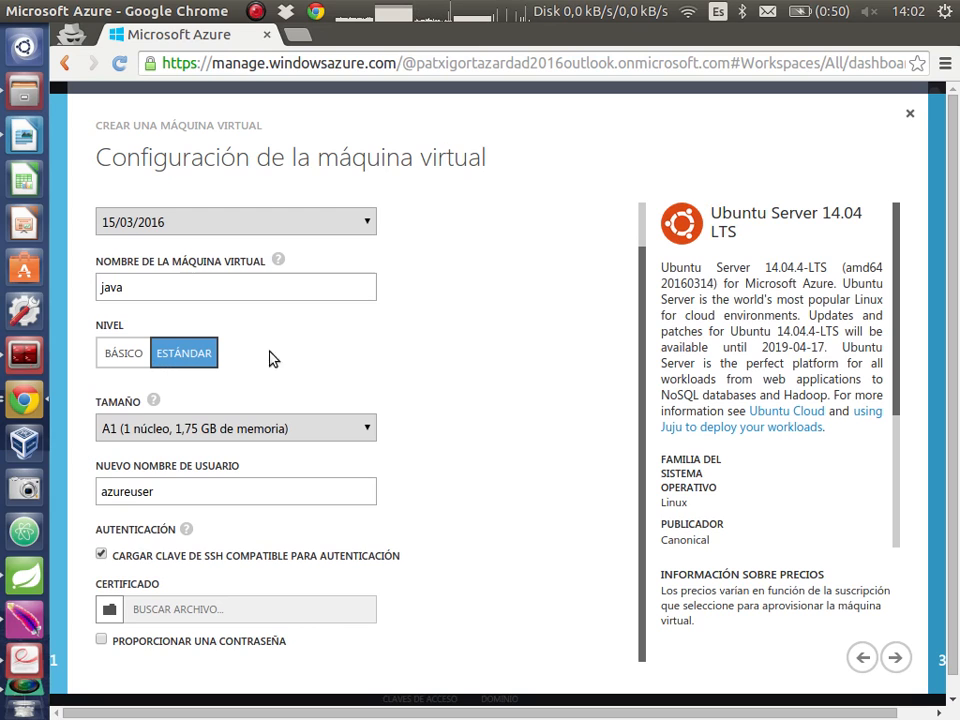
click(368, 430)
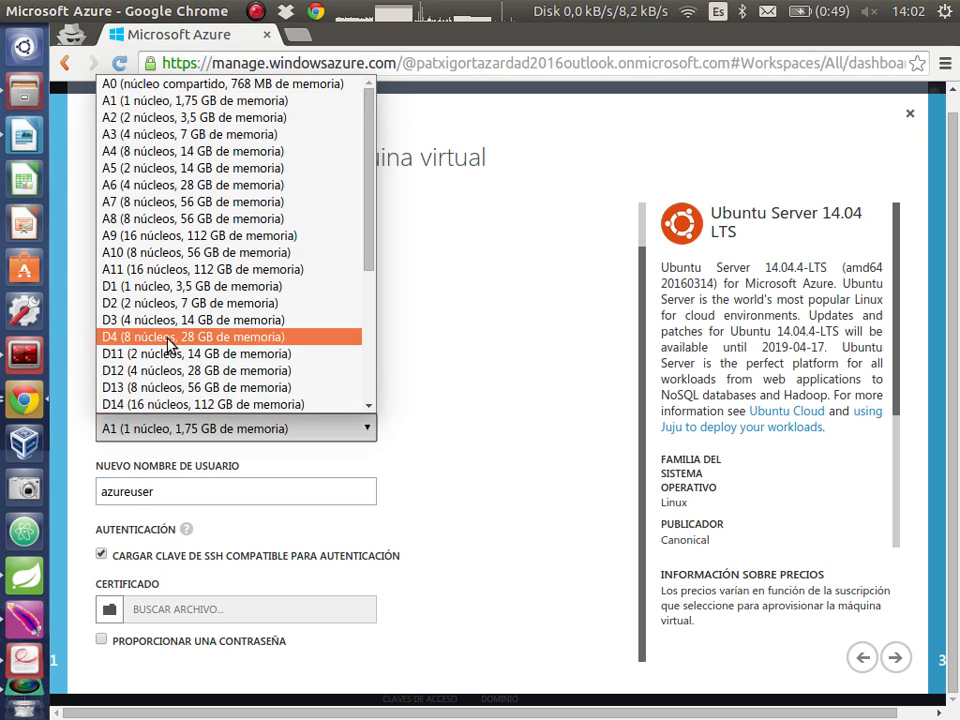
scroll(168, 342, down, 3)
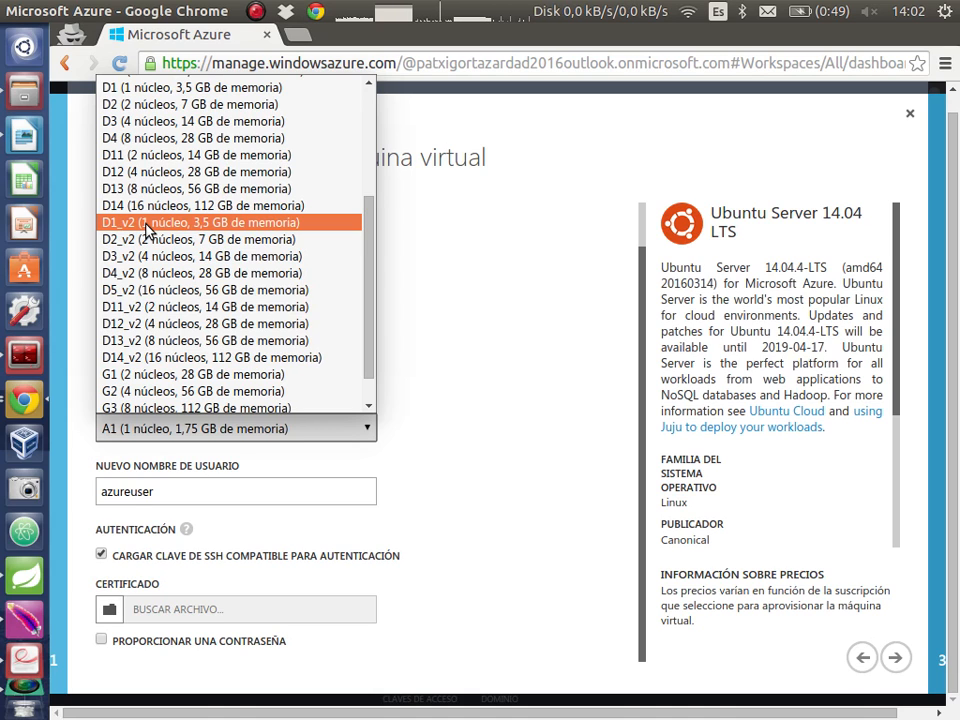
scroll(148, 228, up, 3)
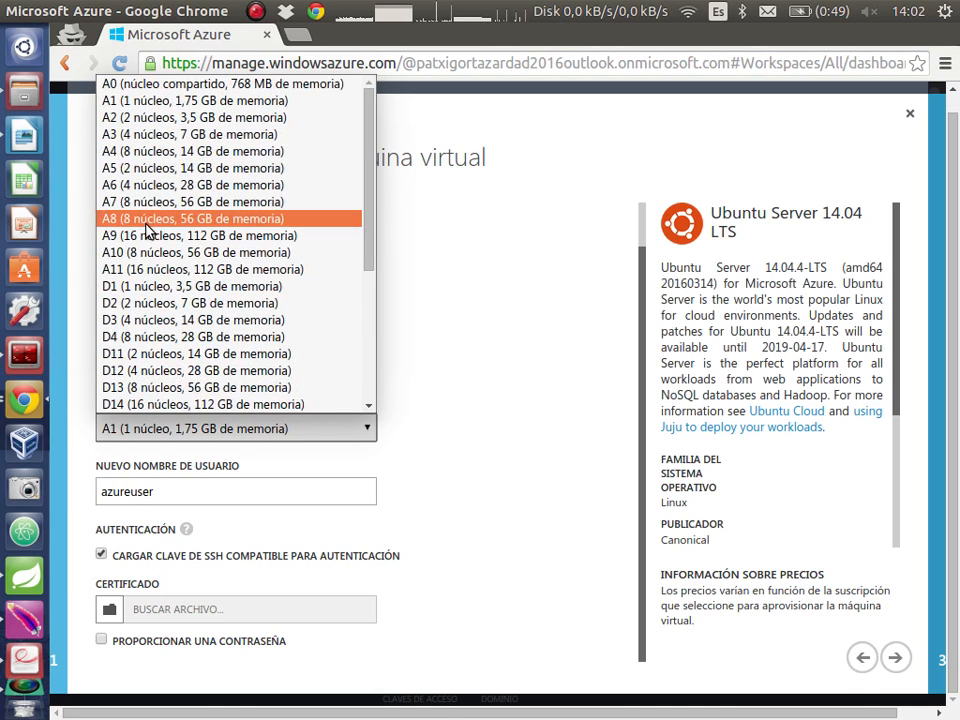
click(188, 104)
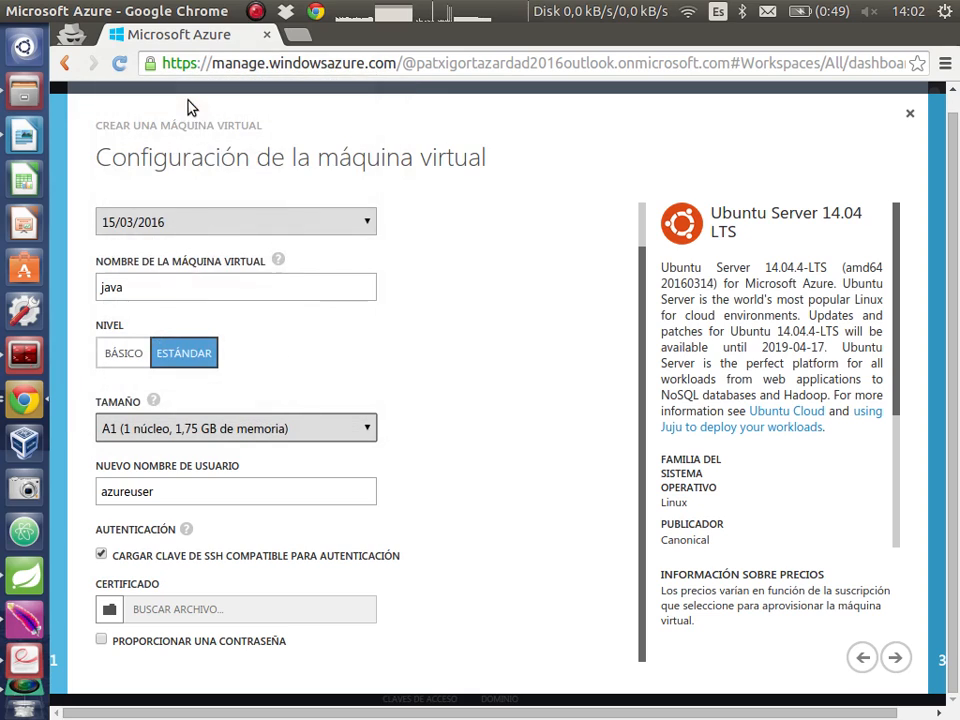
mouse_move(294, 270)
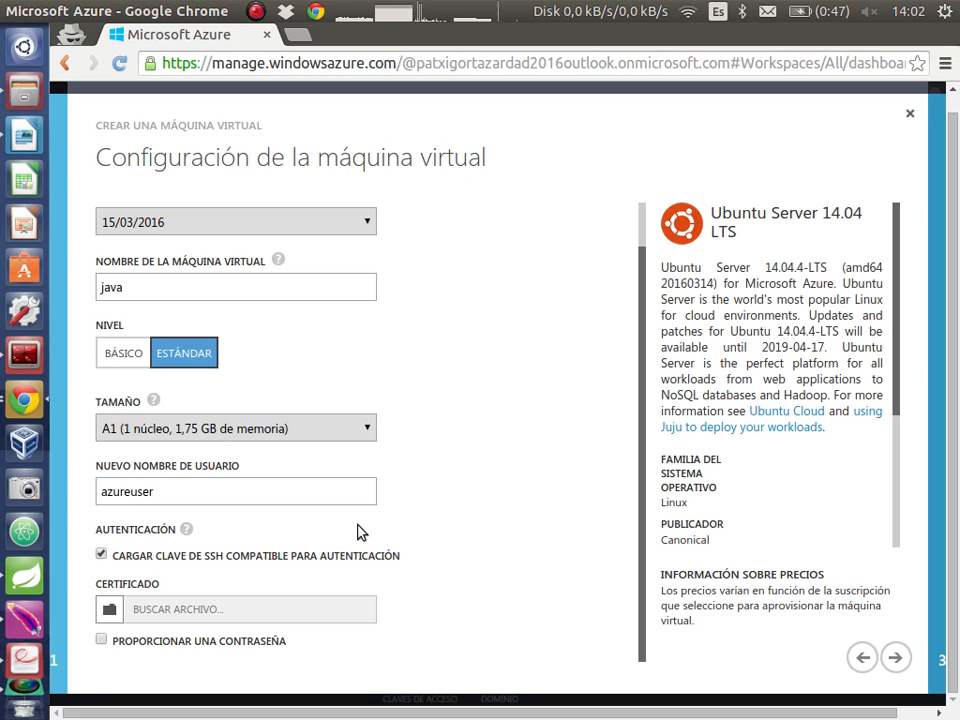
Load azure_rsa.pem from the .ssh/azure folder as the SSH authentication certificate and continue to the cloud service settings
click(339, 486)
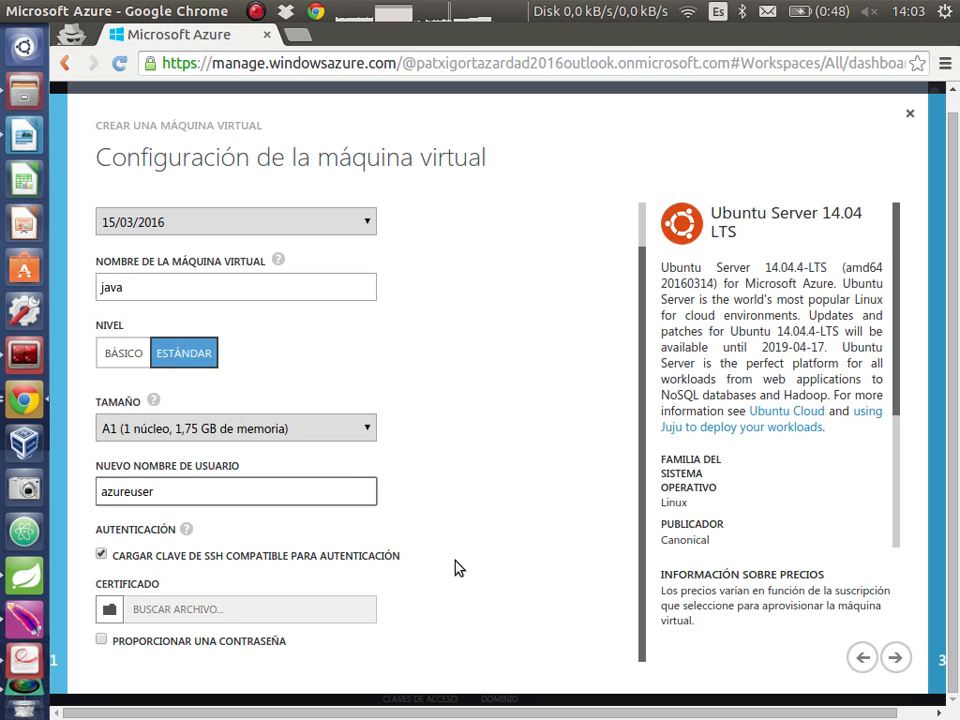
click(173, 611)
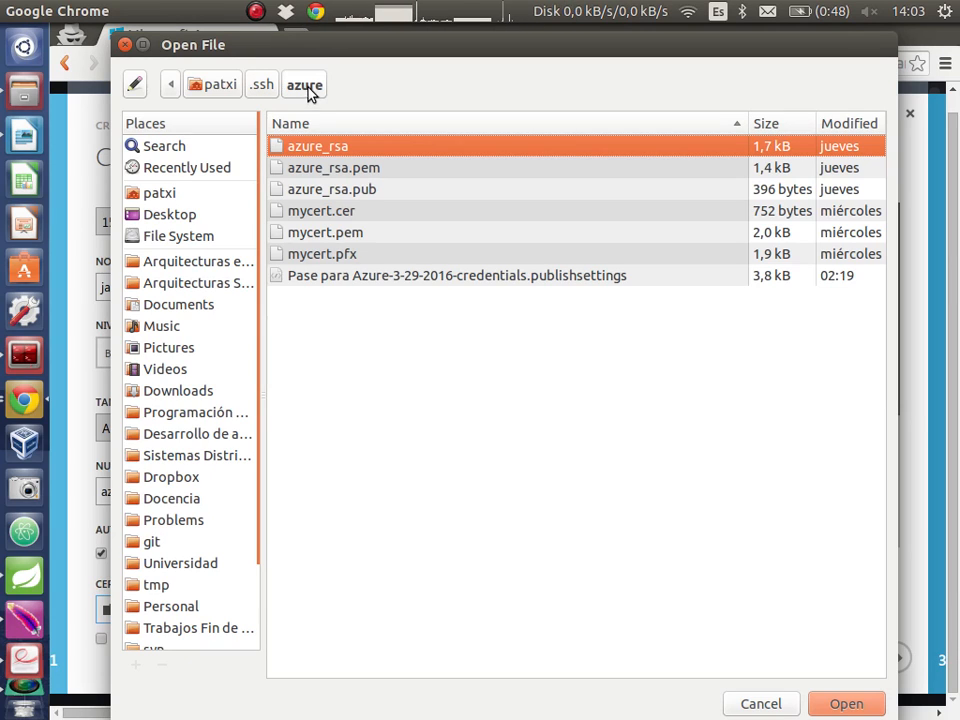
click(335, 176)
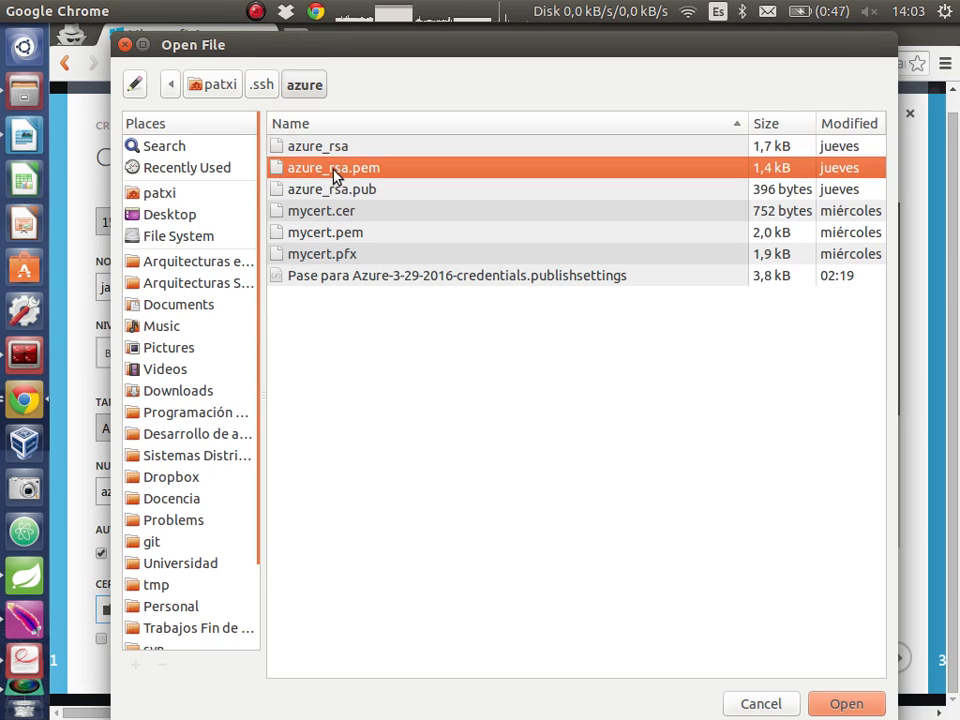
click(333, 152)
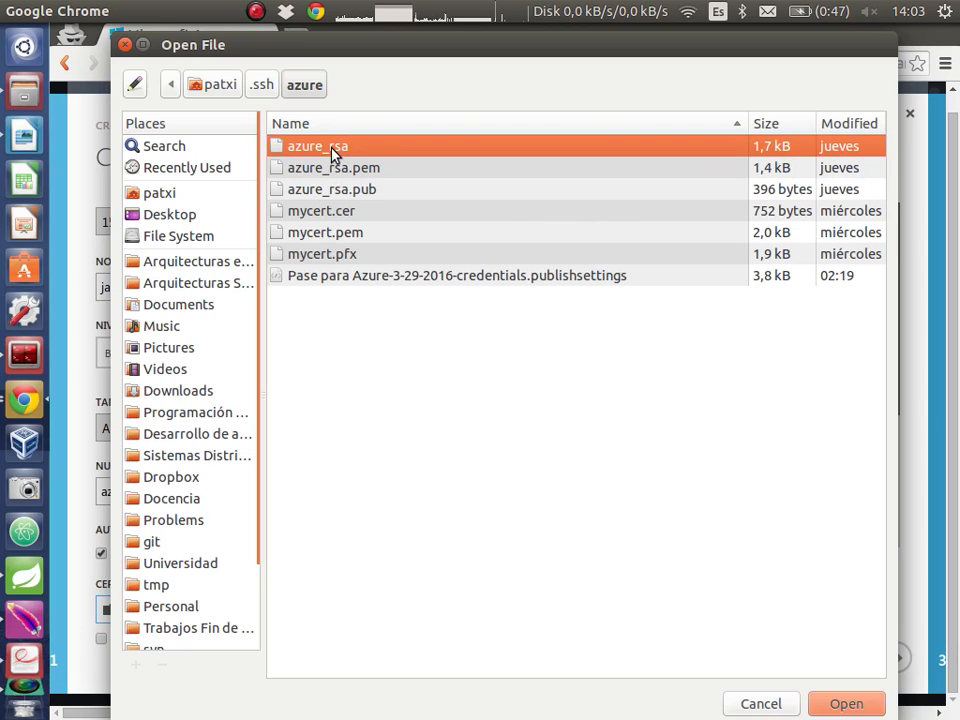
click(341, 171)
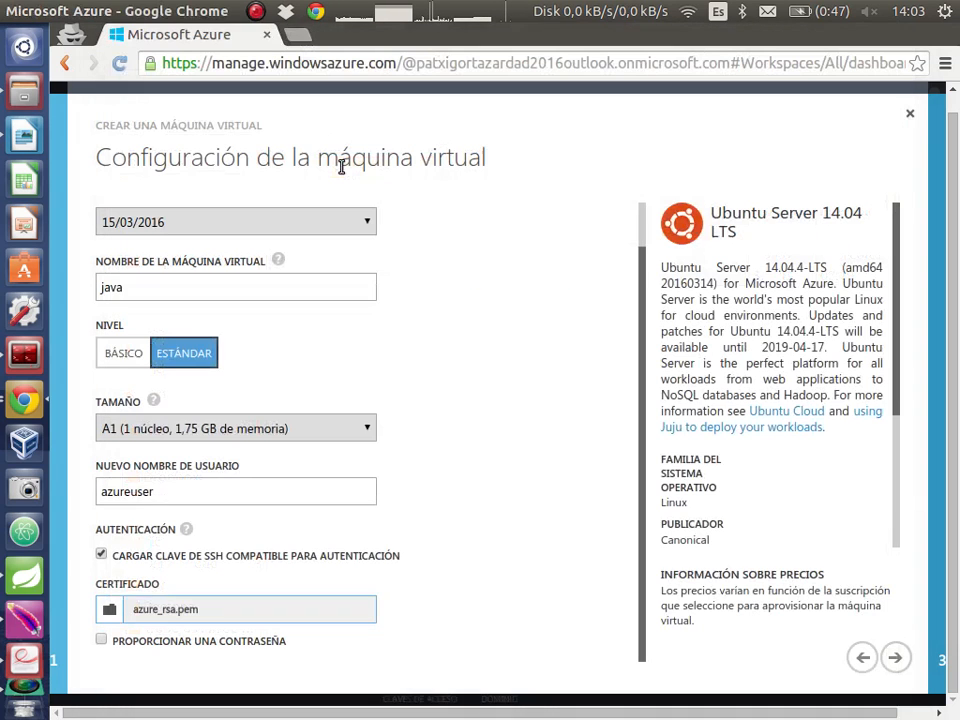
double_click(341, 170)
click(895, 658)
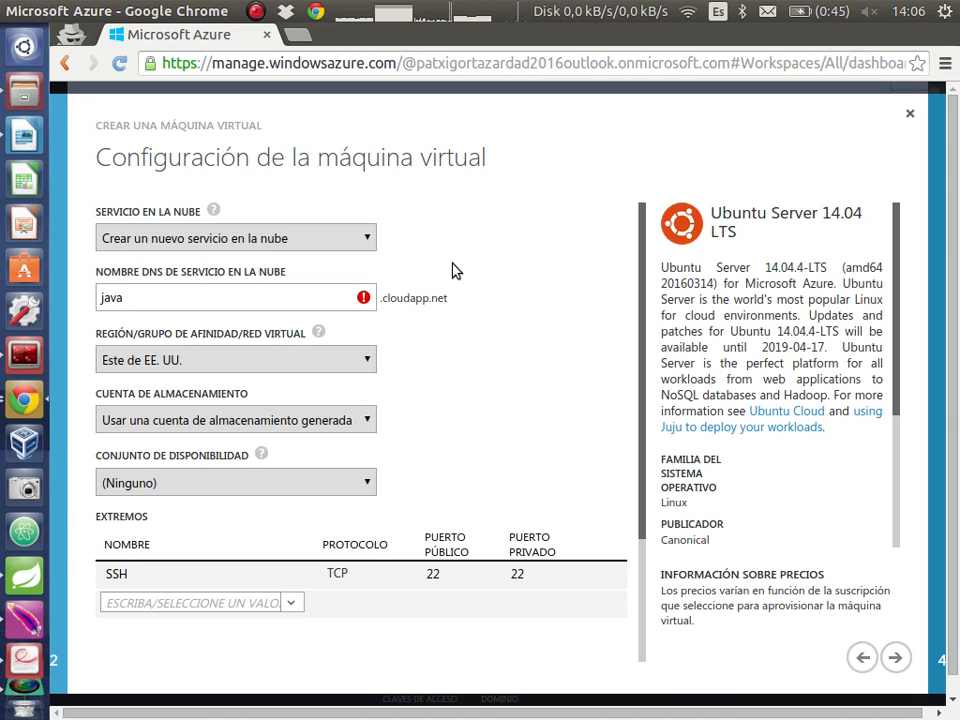
Replace the cloud service DNS name with the owner's surname followed by dad2016, and set the region to Oeste de Europa
click(243, 302)
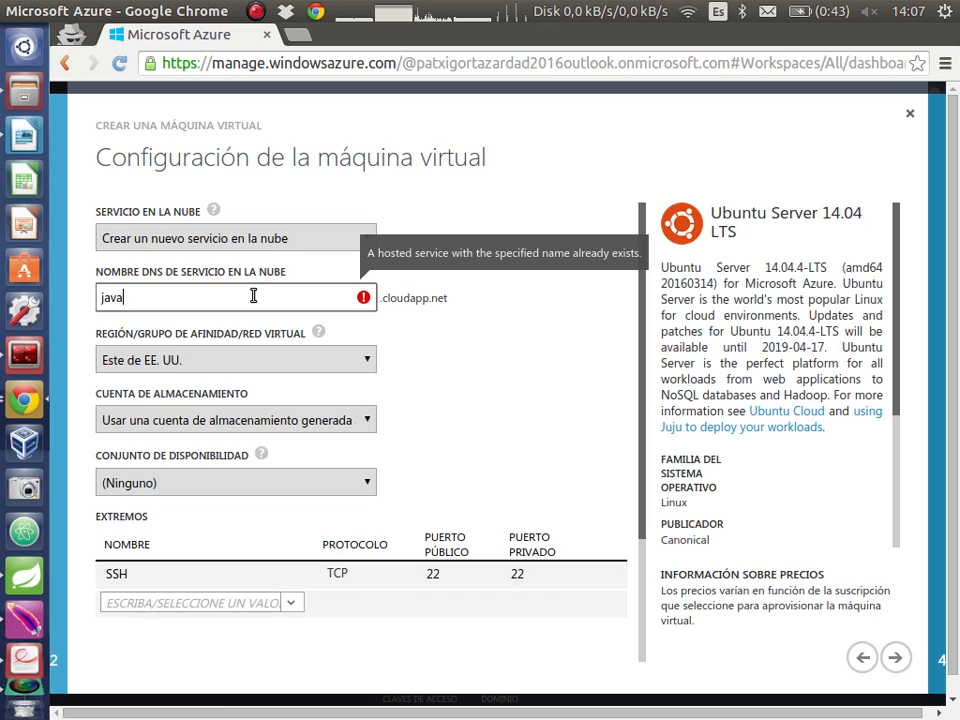
key(BackSpace)
key(BackSpace)
key(BackSpace)
key(BackSpace)
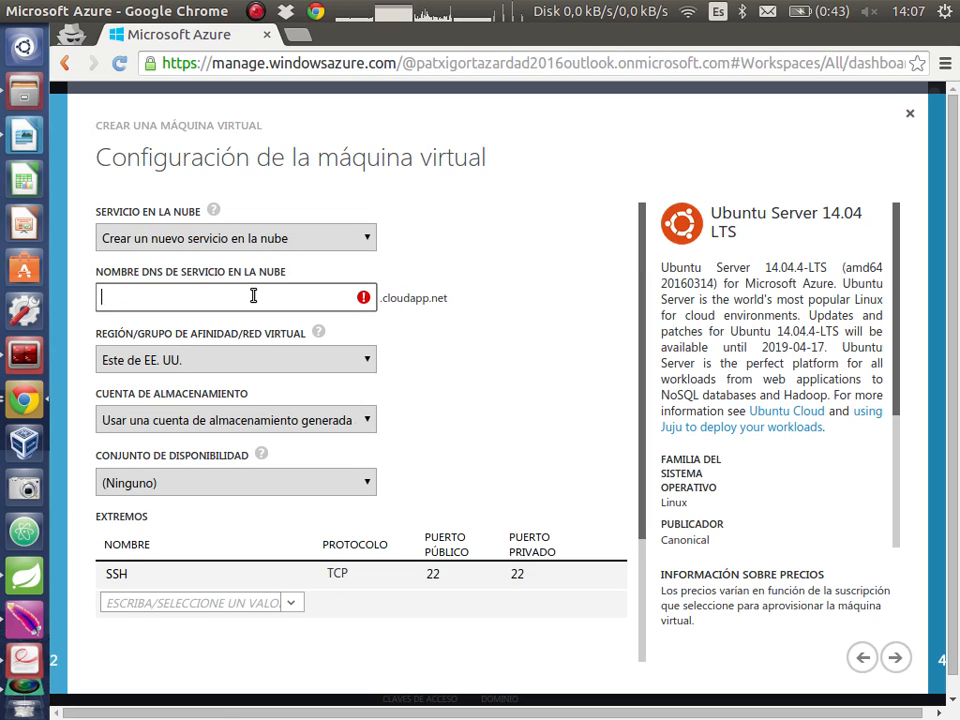
text(gortazar)
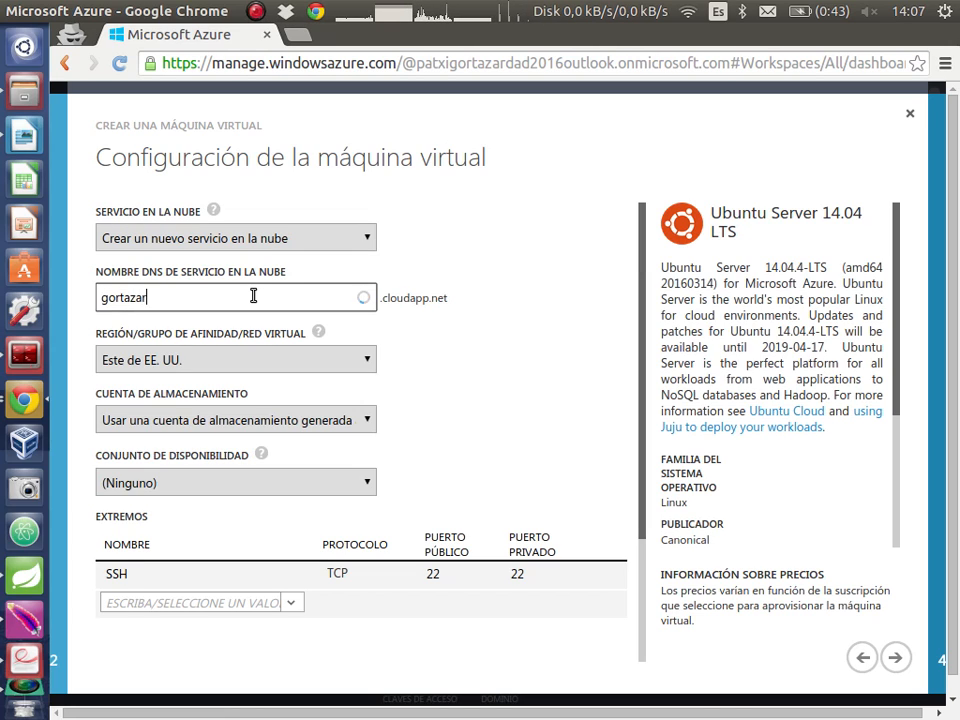
text(dad2016)
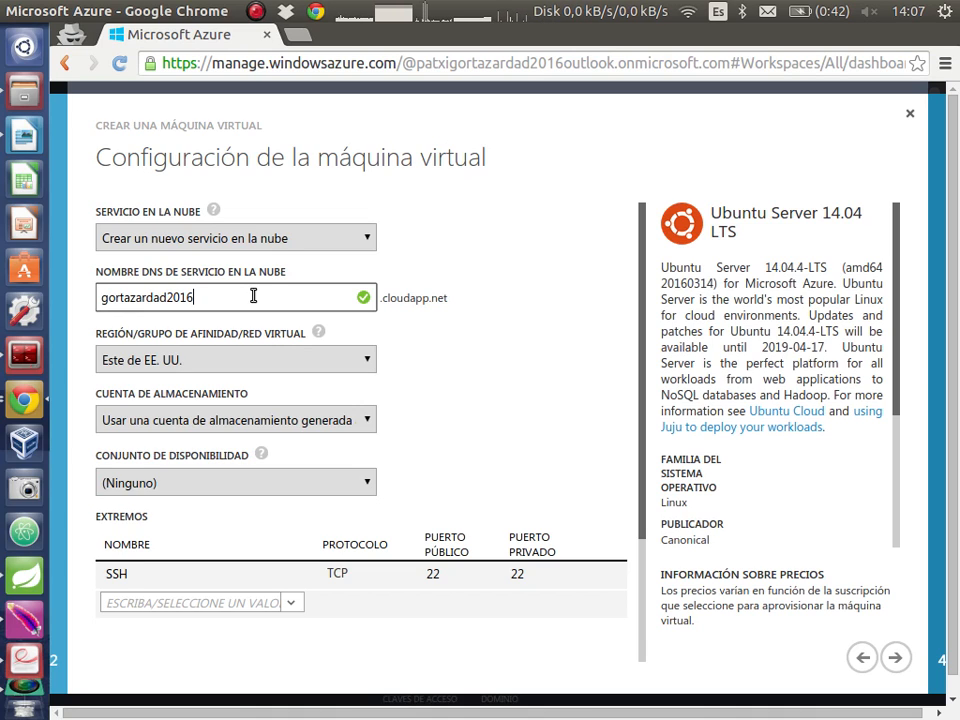
click(256, 362)
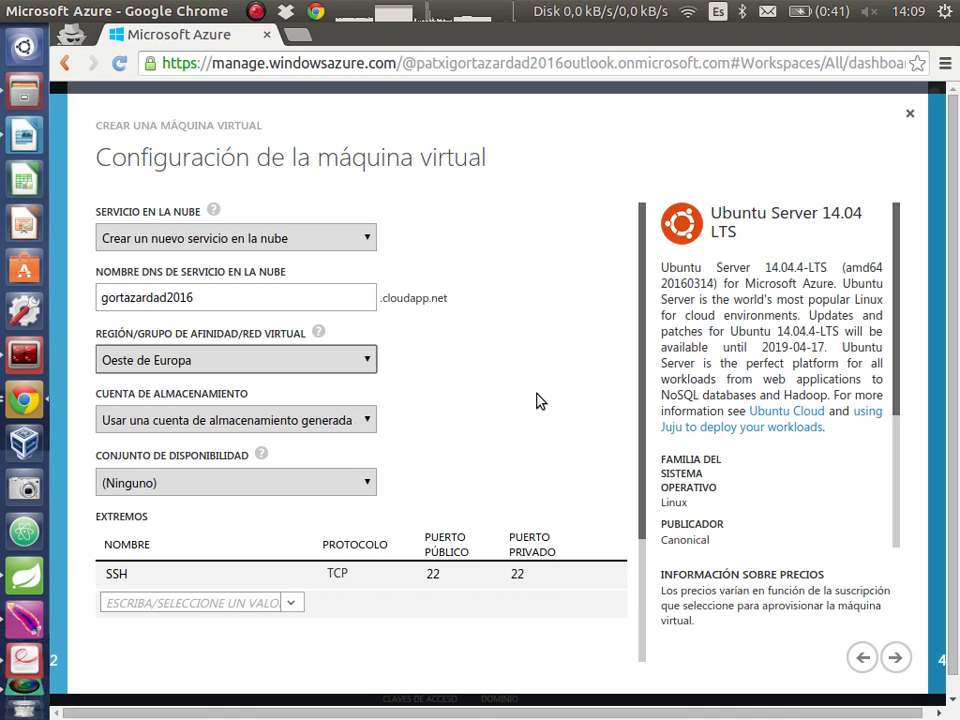
click(139, 575)
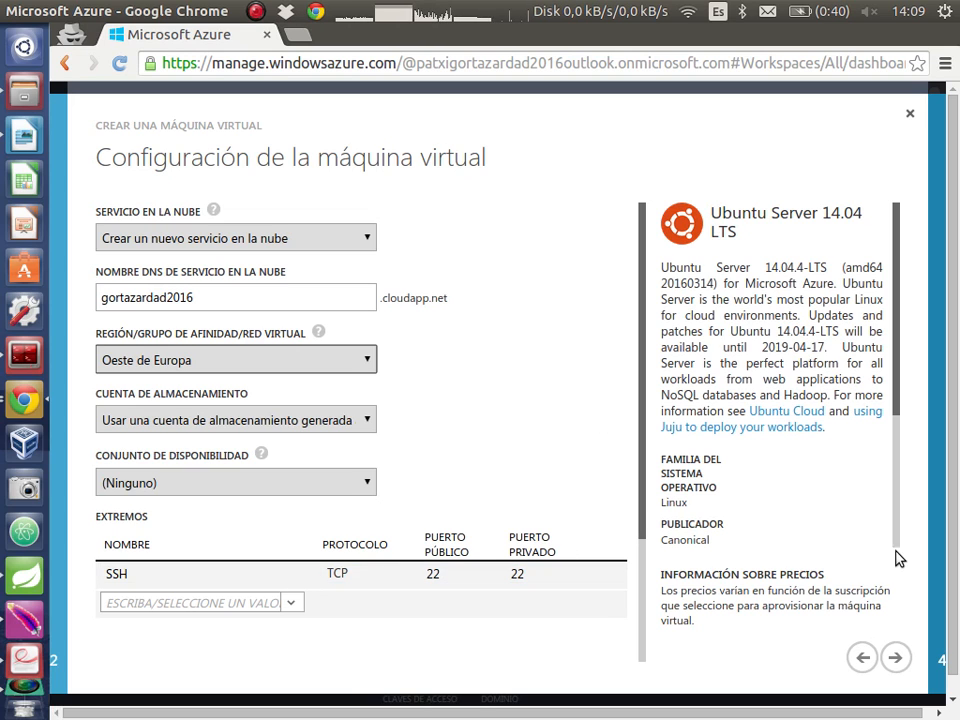
Create the virtual machine with the default agent option and select java in the instances list
click(896, 657)
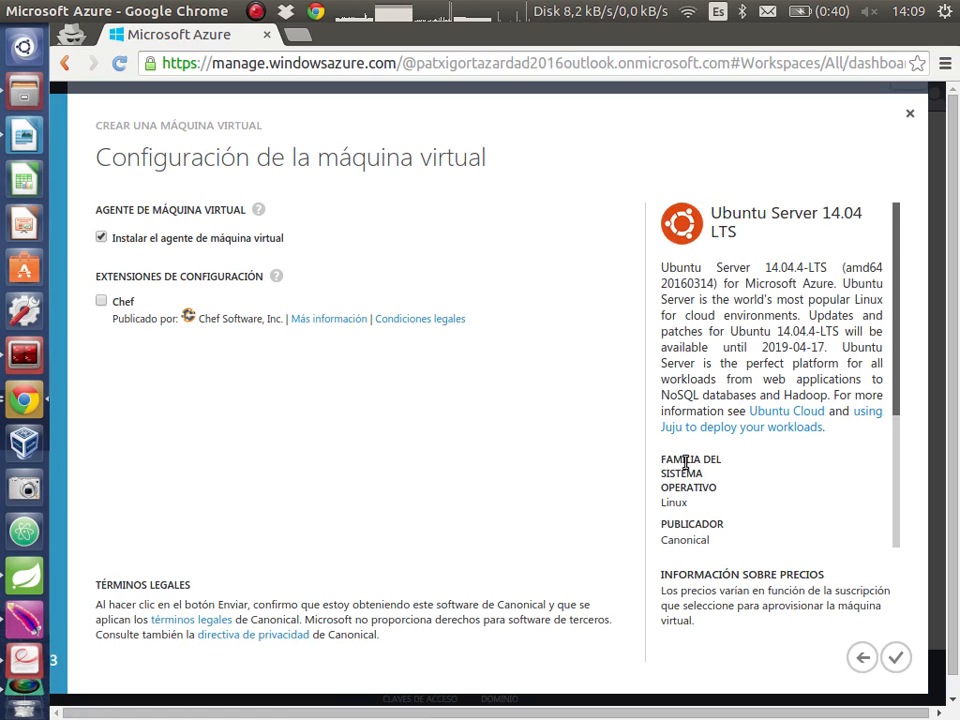
click(896, 657)
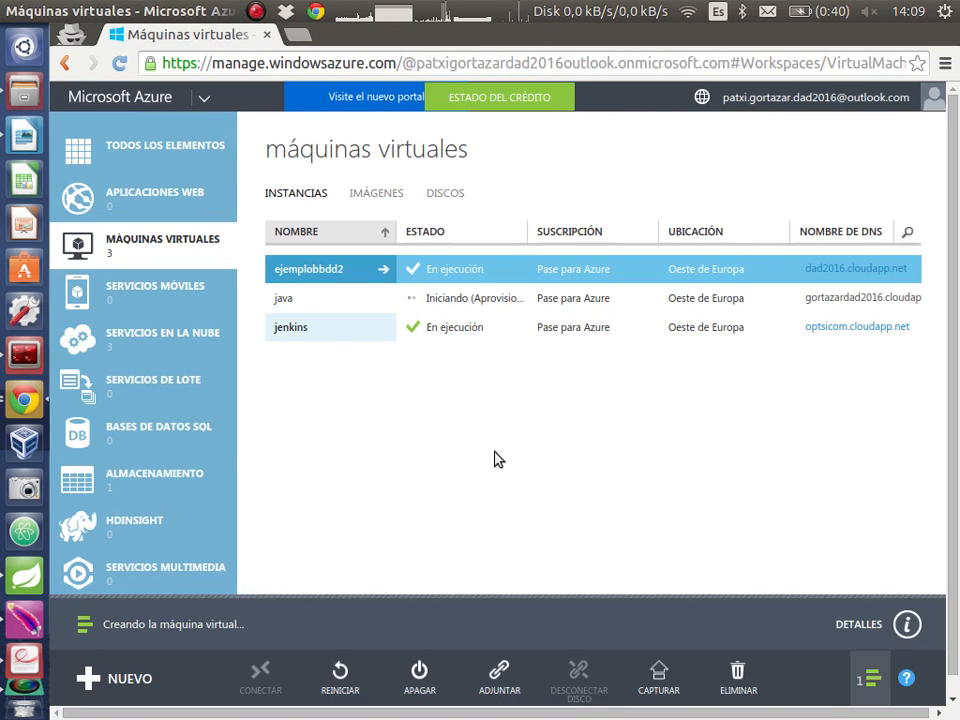
click(348, 310)
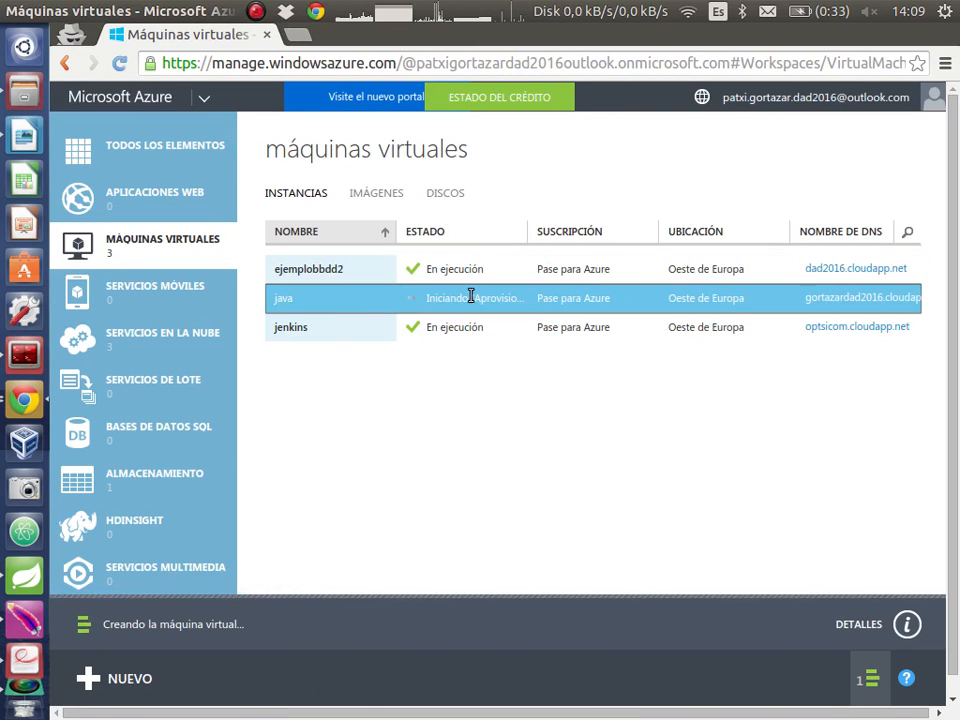